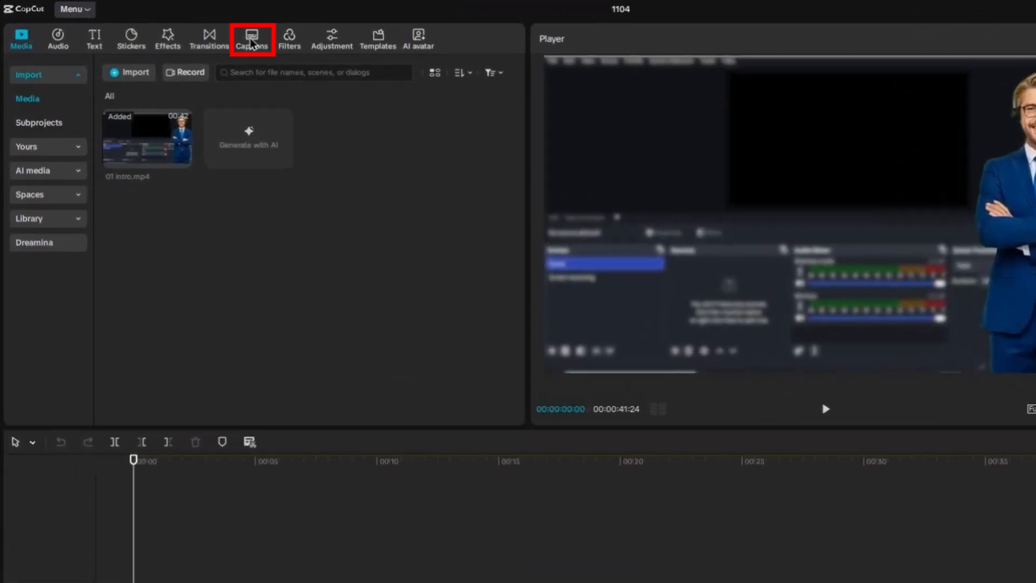
Open the auto captions settings for the 01 intro.mp4 video in the timeline.
click(183, 30)
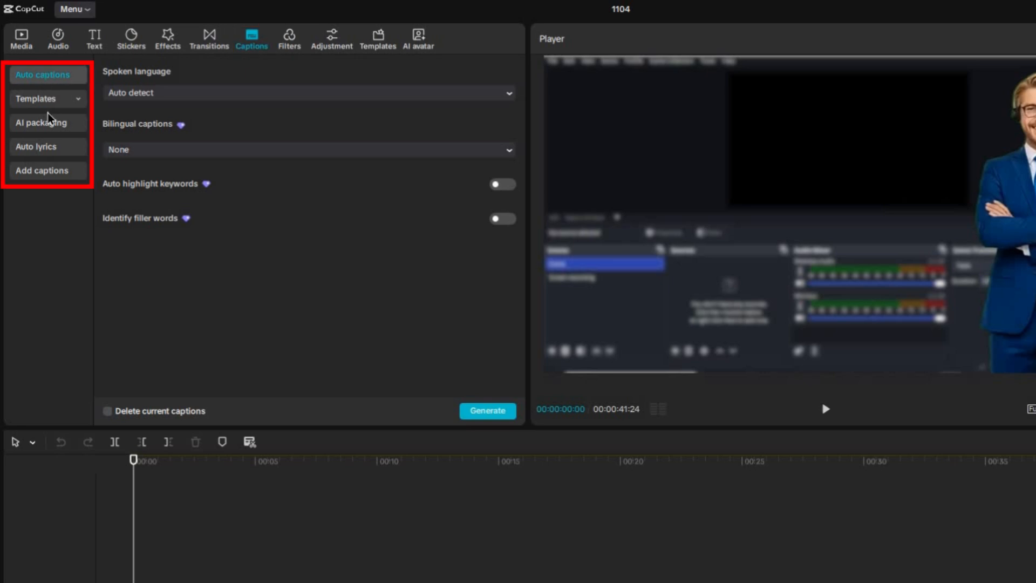
click(47, 151)
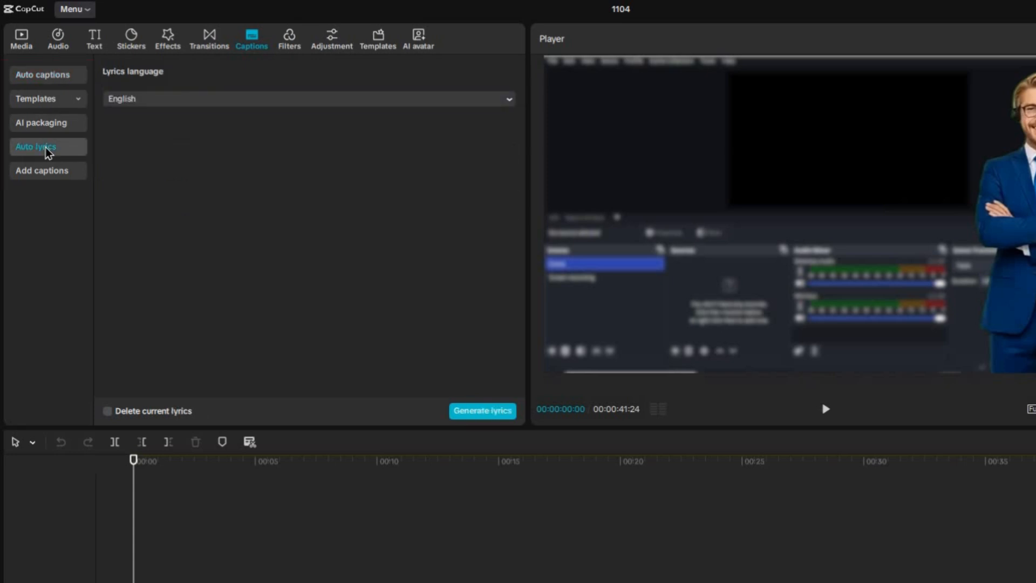
click(43, 75)
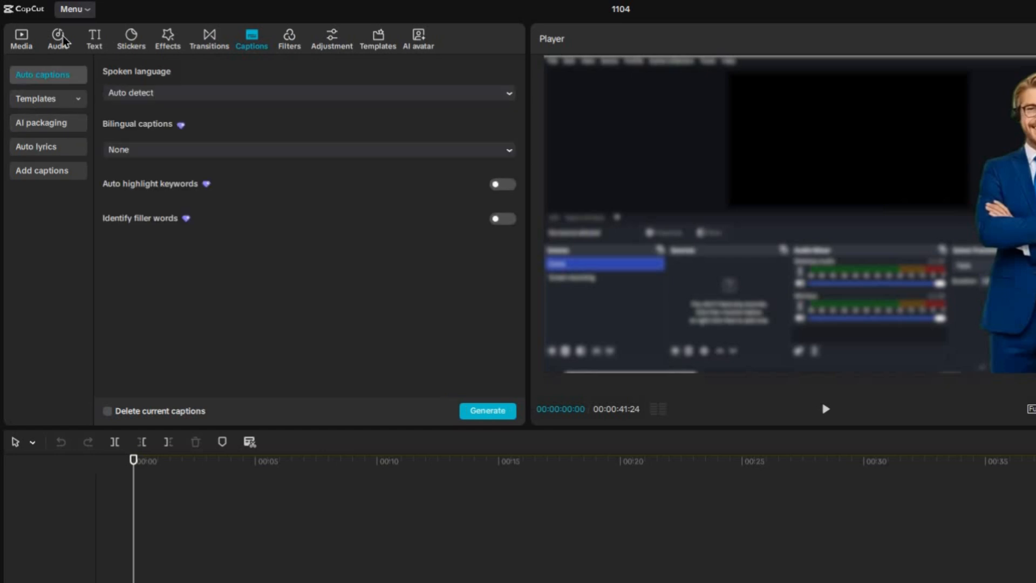
click(94, 36)
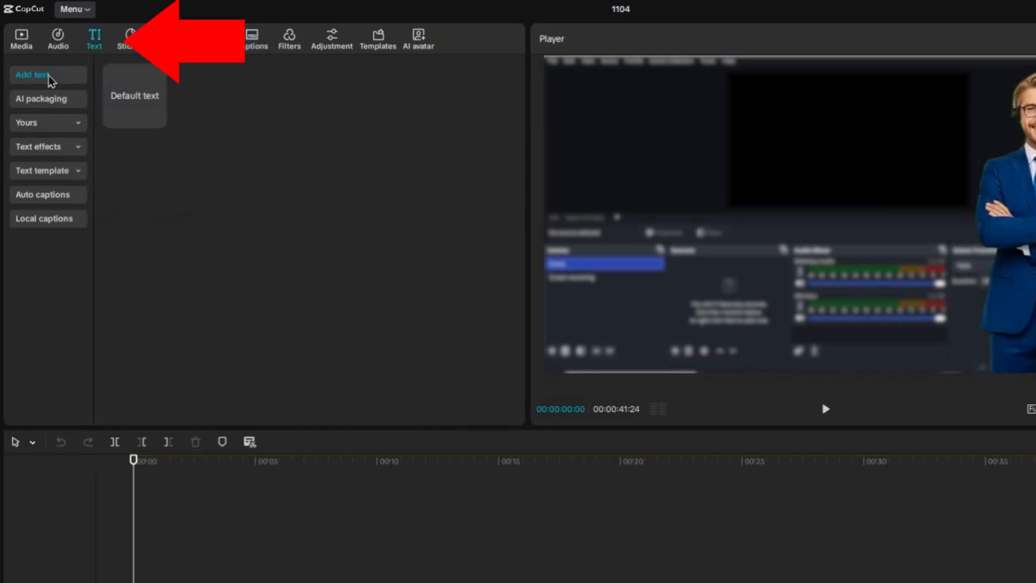
click(49, 196)
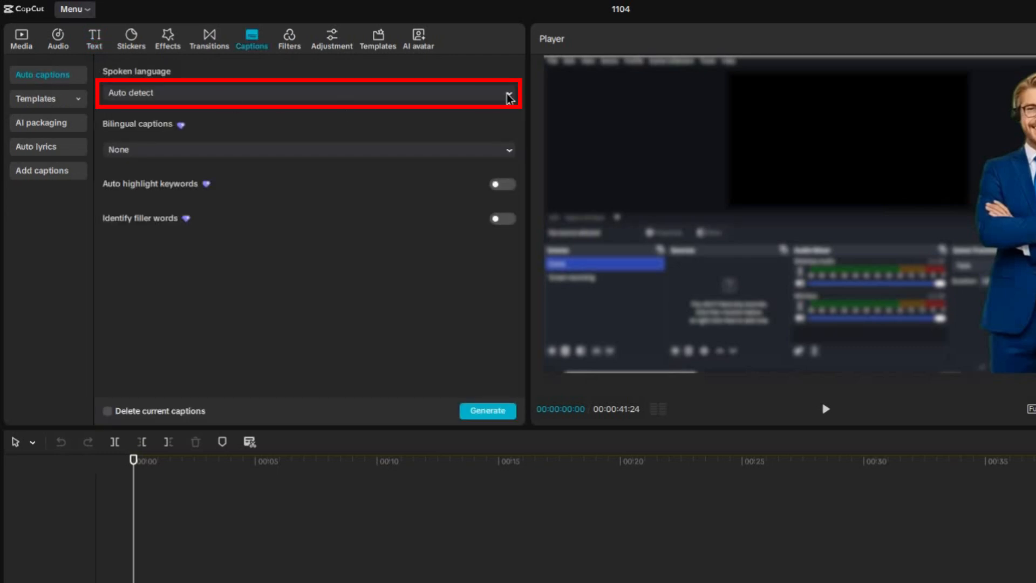
Set the spoken language of the auto captions to English.
click(509, 98)
scroll(501, 222, down, 10)
scroll(502, 201, up, 8)
scroll(499, 135, up, 1)
click(303, 166)
Generate the auto captions with bilingual captions set to None and filler word identification off.
click(452, 156)
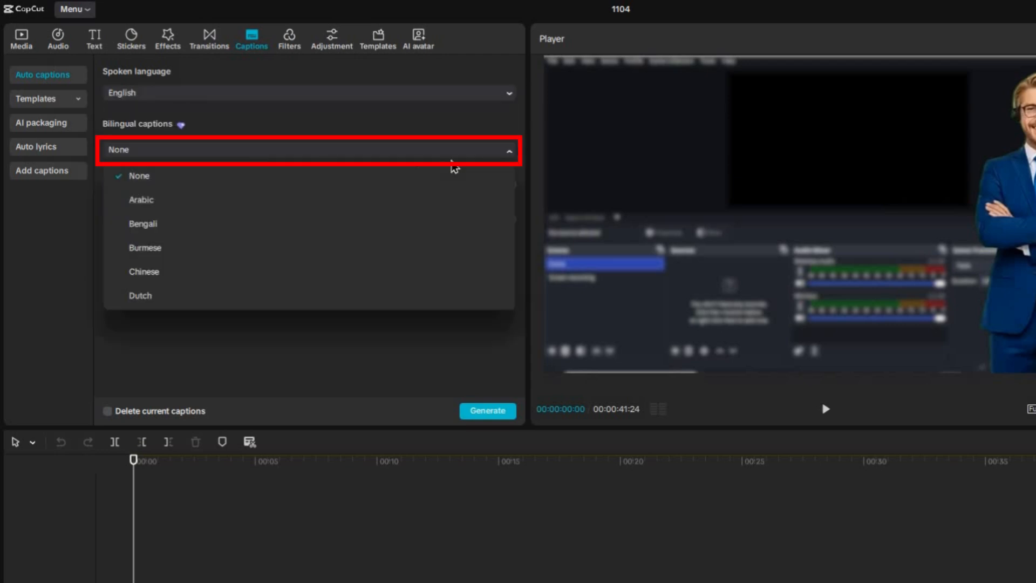
click(442, 129)
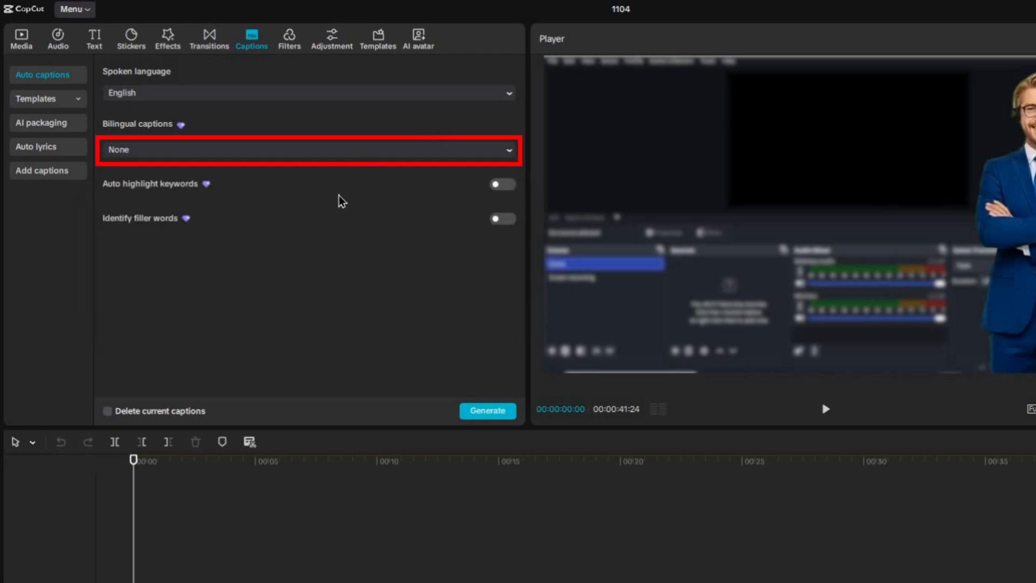
click(500, 222)
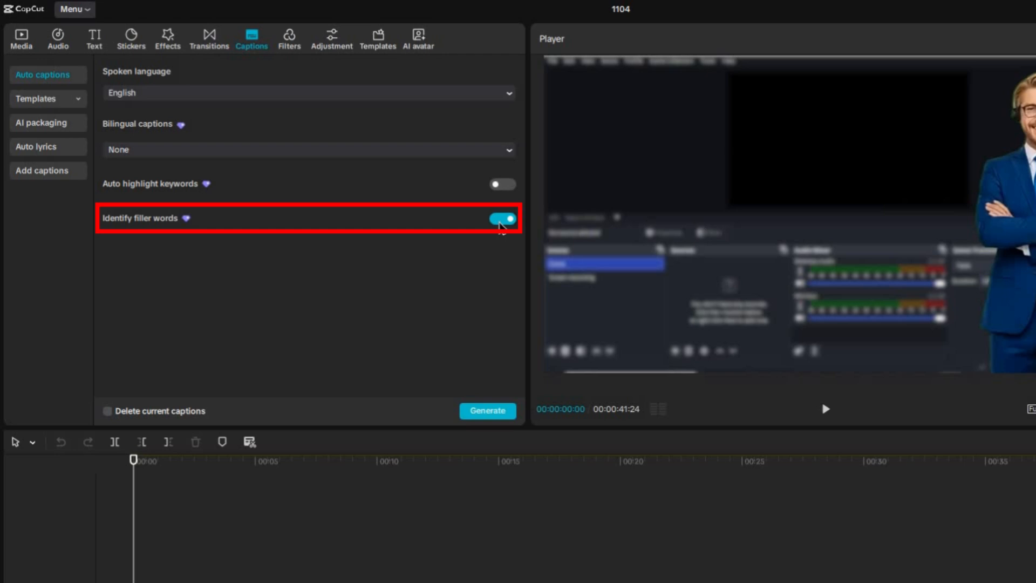
click(501, 222)
click(487, 413)
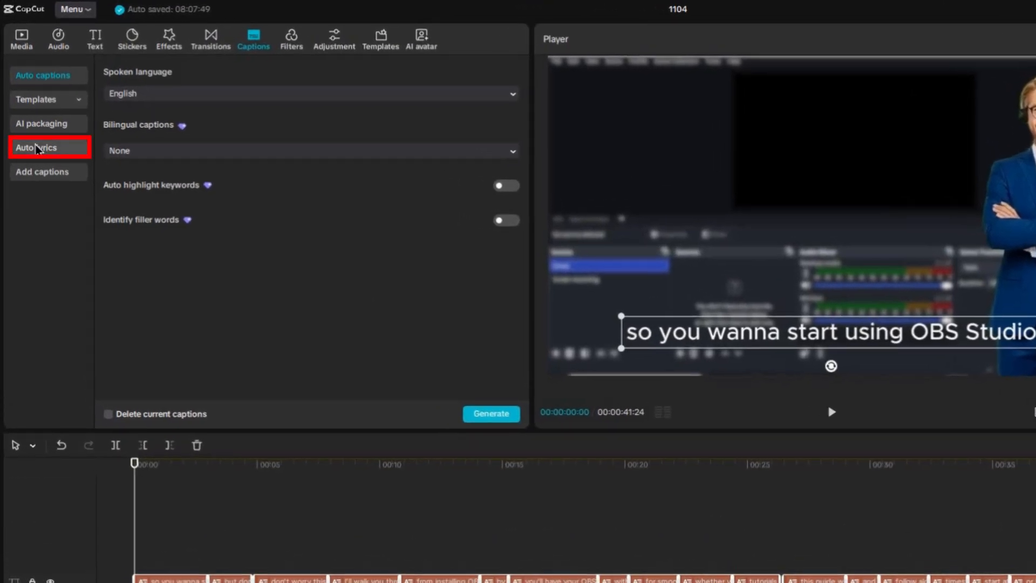
Generate a second set of captions using the trending white-and-yellow "DER SCHNELLE" caption template.
click(38, 149)
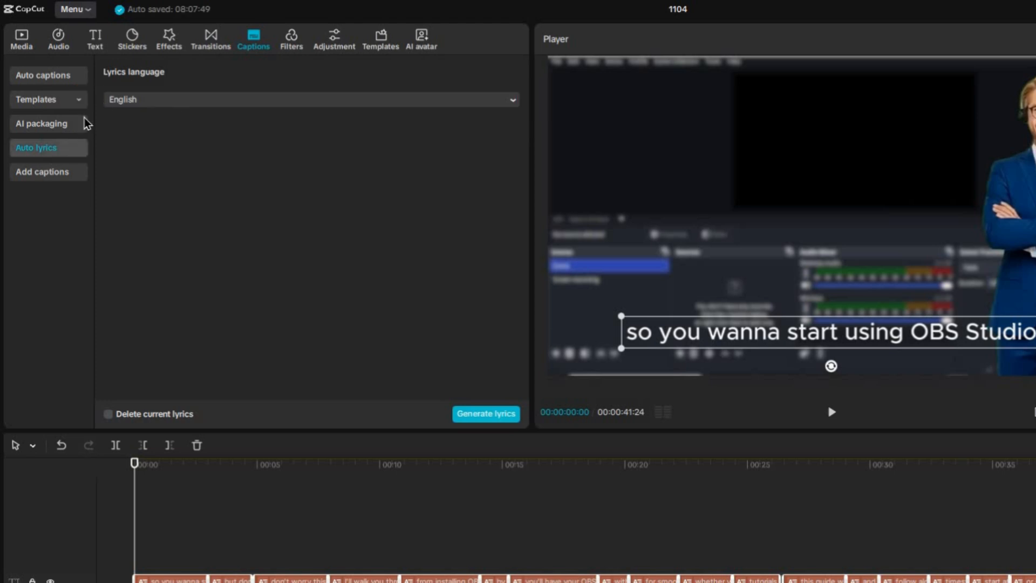
click(52, 81)
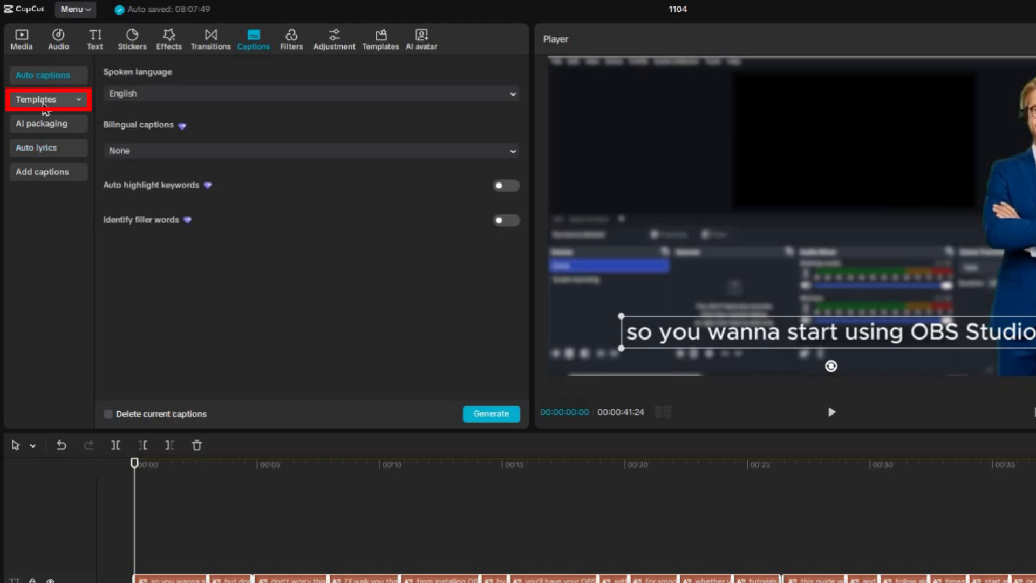
click(44, 106)
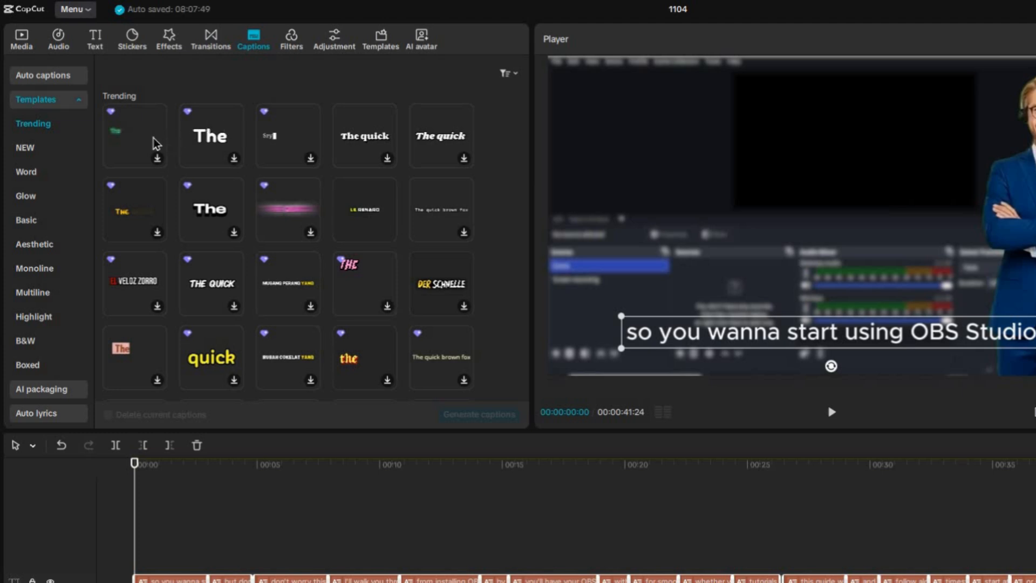
click(210, 138)
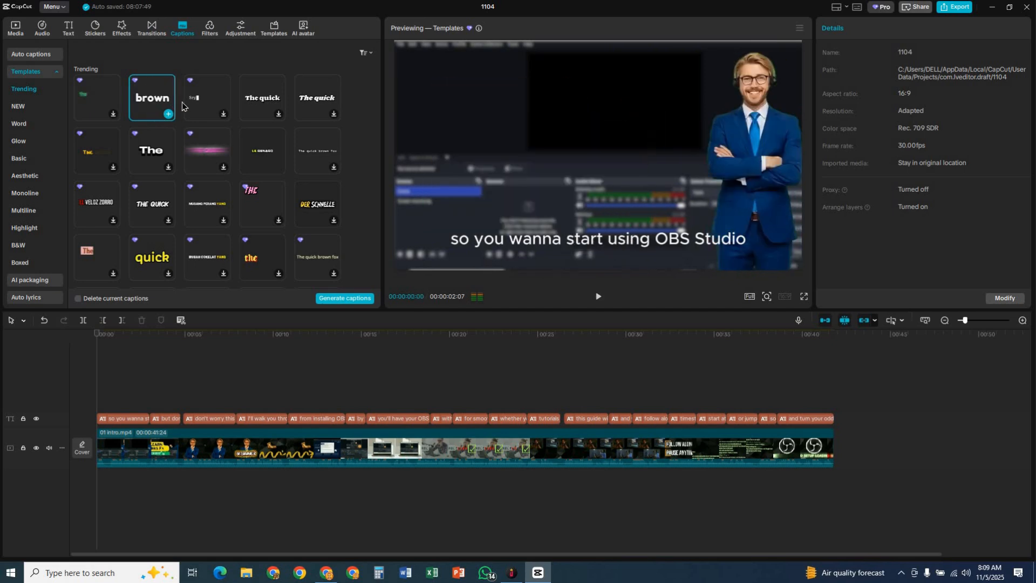
click(310, 210)
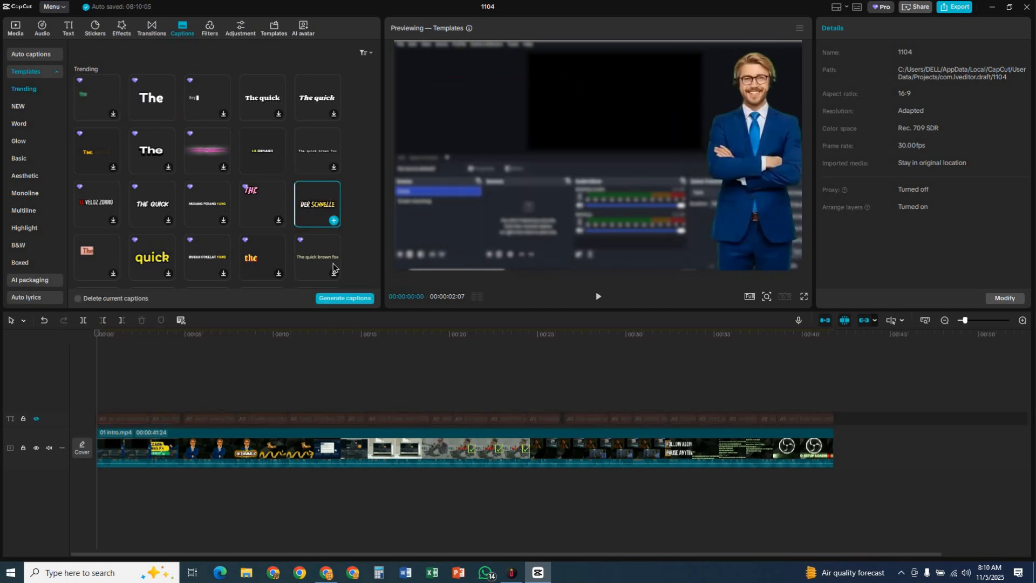
click(341, 300)
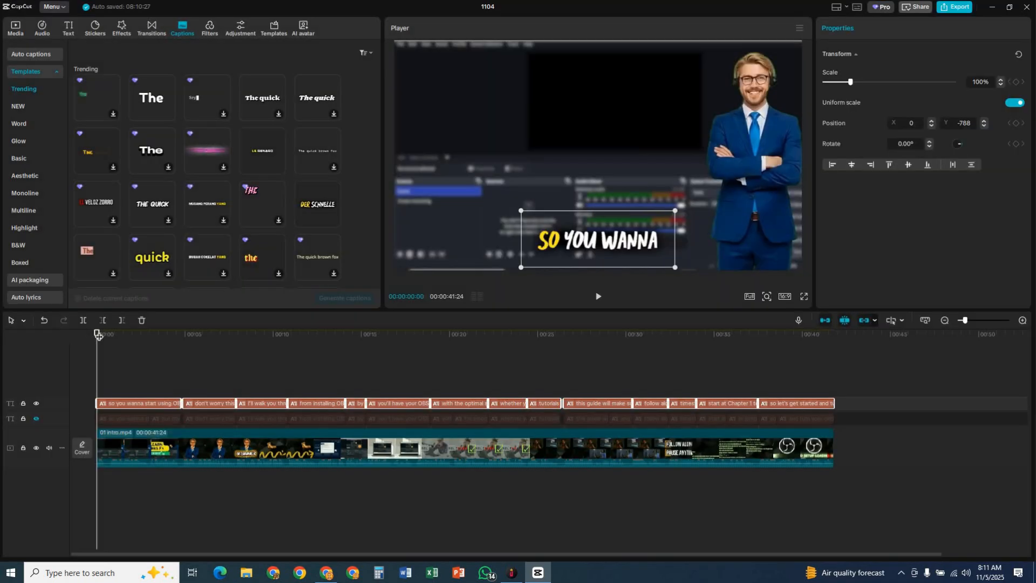
Play part of the video to preview the template-styled captions.
drag(98, 335, 228, 364)
click(599, 296)
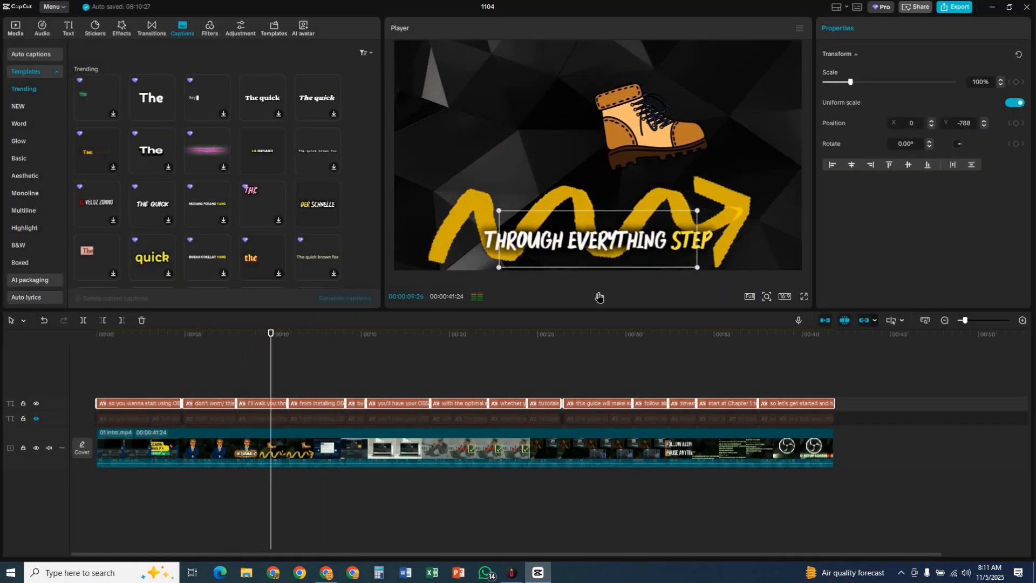
Import the obs intro.srt caption file into the added captions.
scroll(67, 260, down, 2)
click(60, 273)
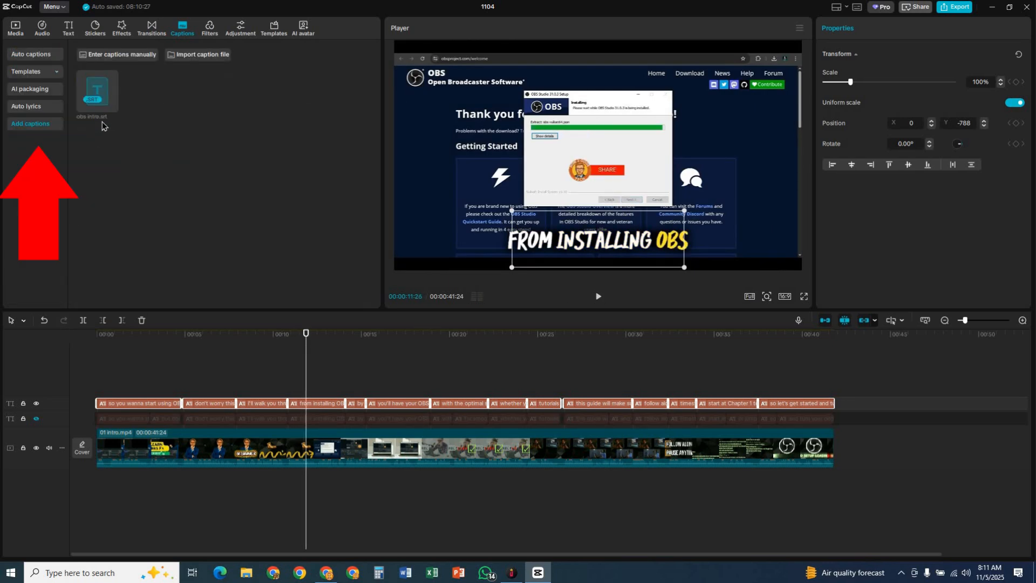
click(252, 209)
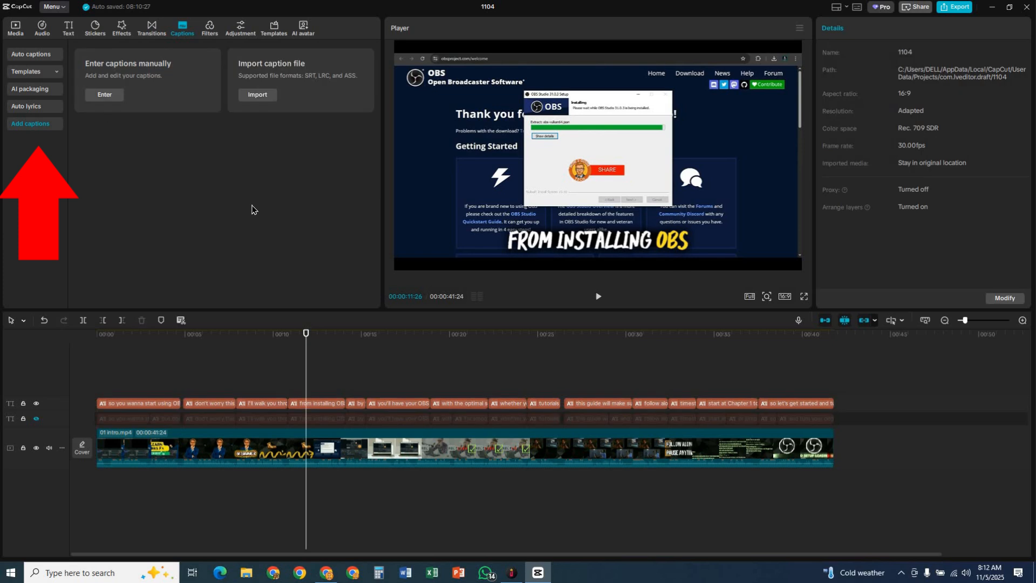
click(260, 95)
click(180, 87)
click(423, 271)
Preview the imported obs intro.srt captions with the template-styled caption track hidden.
click(97, 94)
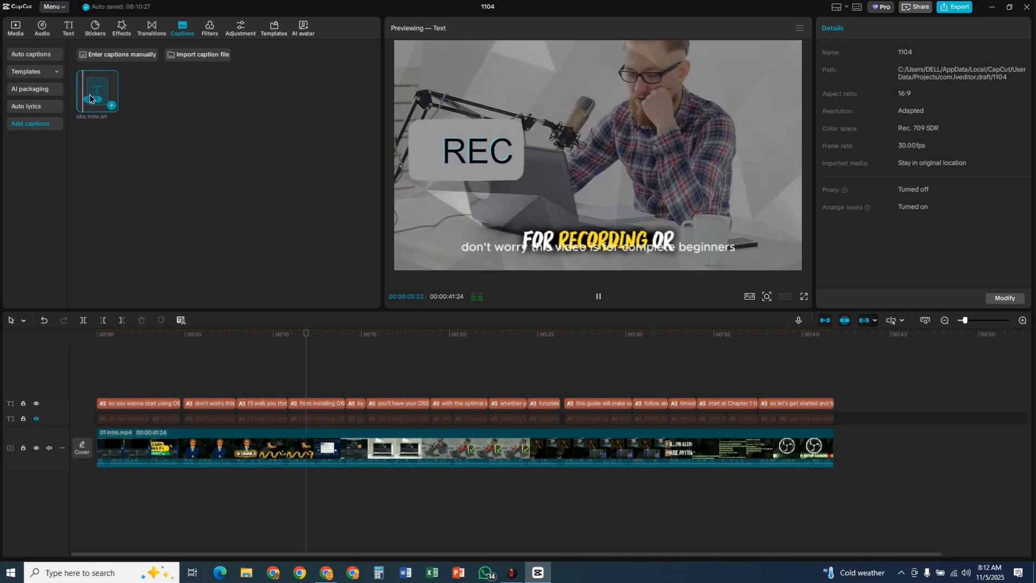
click(599, 296)
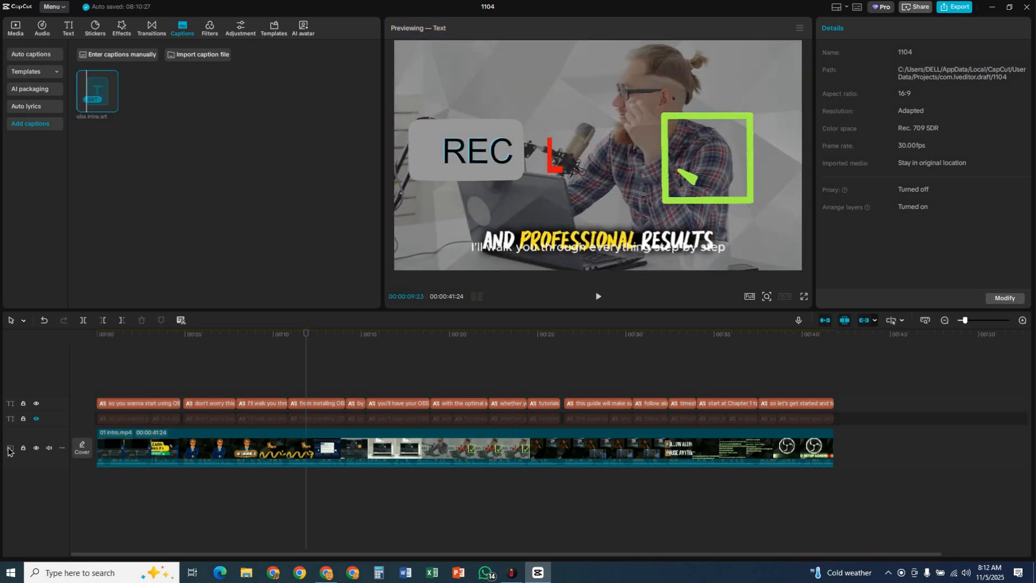
click(36, 404)
click(97, 92)
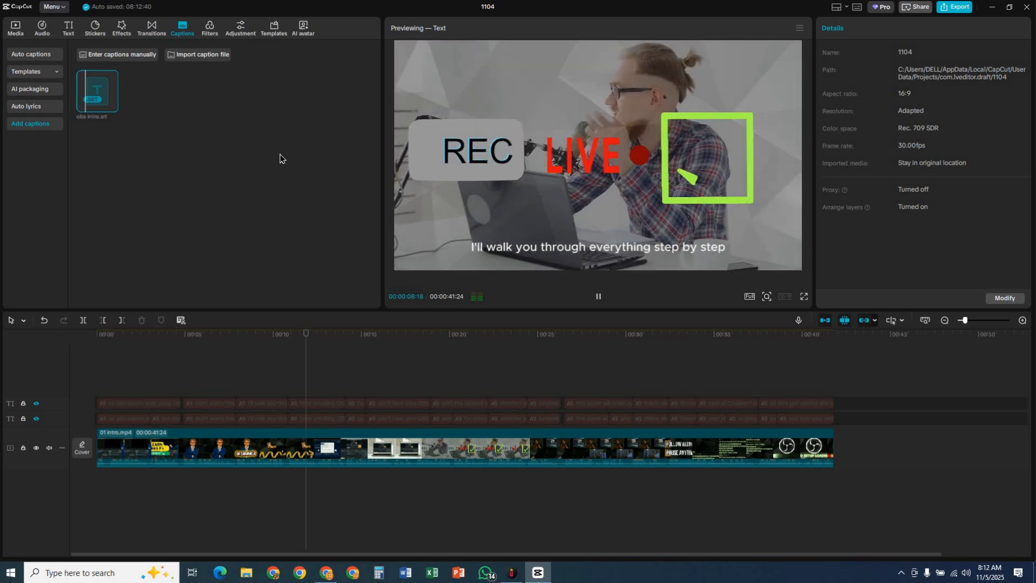
click(216, 345)
drag(85, 382, 82, 409)
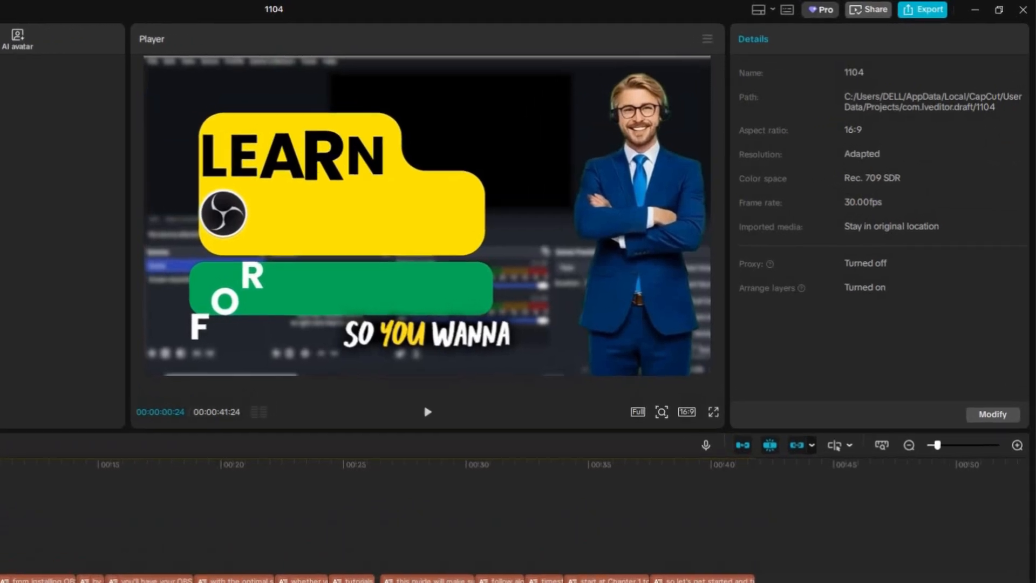
Increase the font size of the opening caption's first paragraph, "so you wanna", and play the result.
click(427, 334)
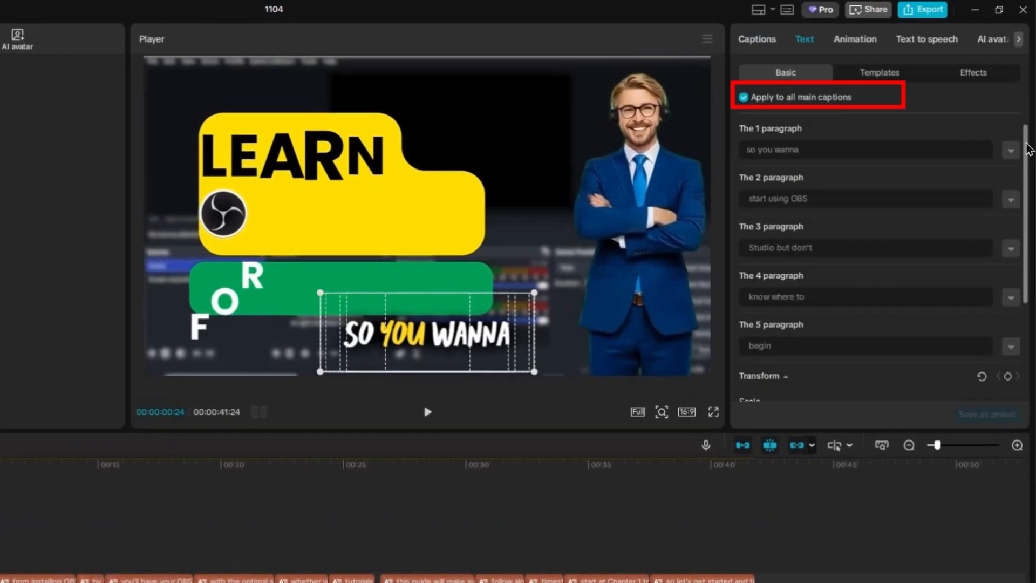
scroll(791, 276, down, 3)
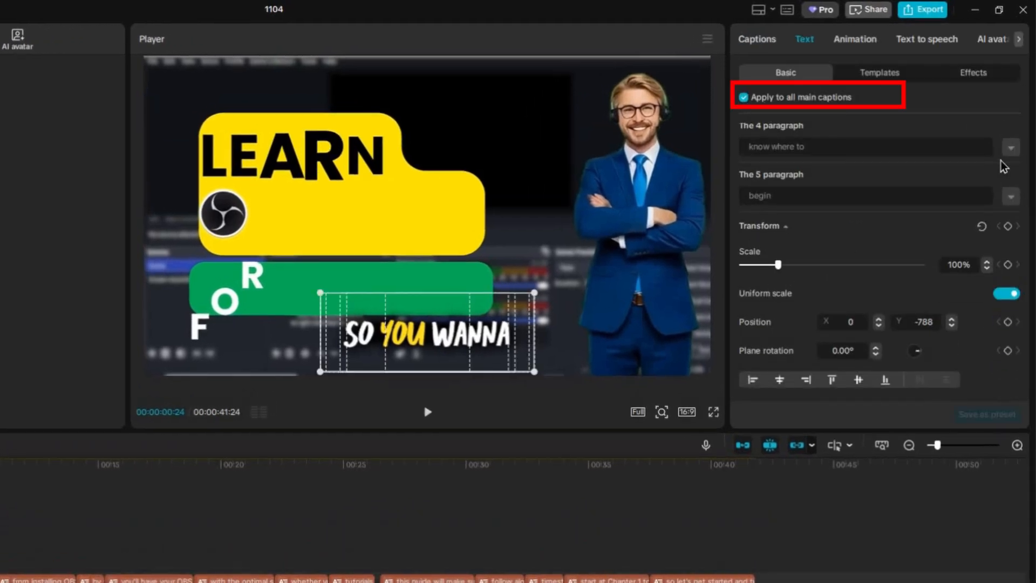
click(1011, 149)
click(1011, 148)
scroll(1028, 114, up, 3)
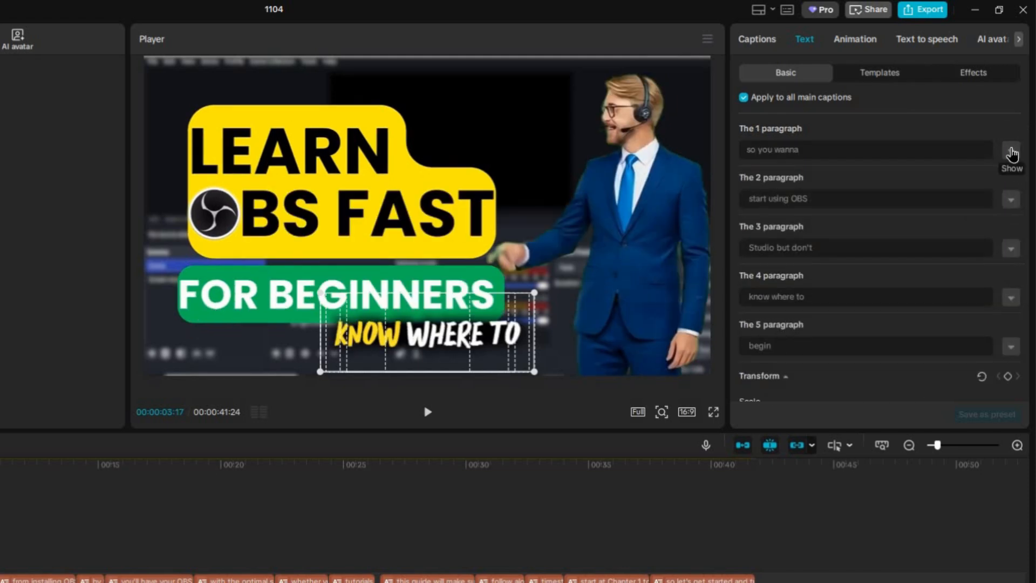
click(1011, 150)
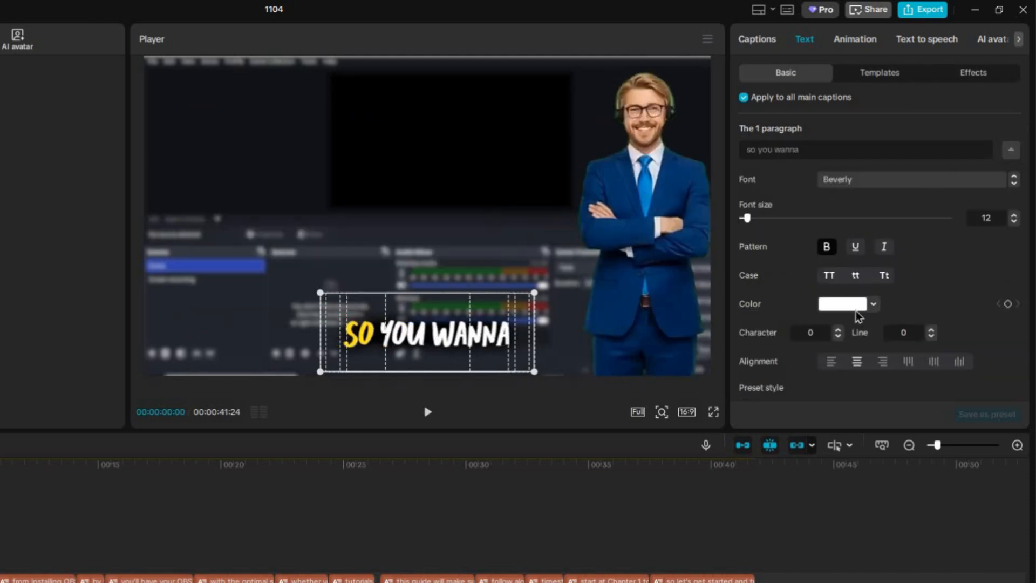
mouse_move(747, 218)
mouse_down()
mouse_move(770, 218)
mouse_move(761, 219)
mouse_up()
key(space)
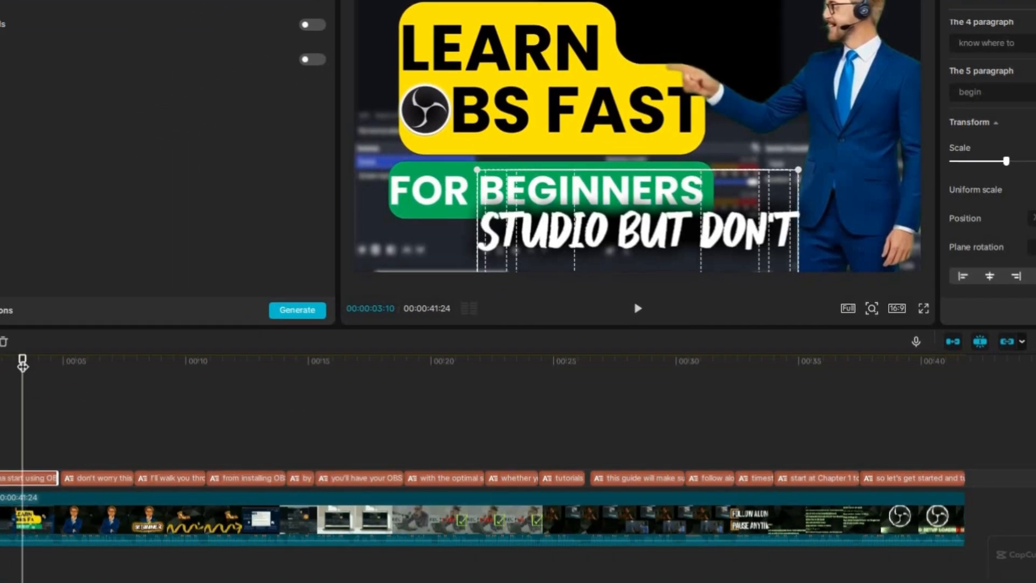
Scale only the "I'll walk you through everything step by step" caption to 171% and set its Y position to 624.
drag(217, 270, 382, 382)
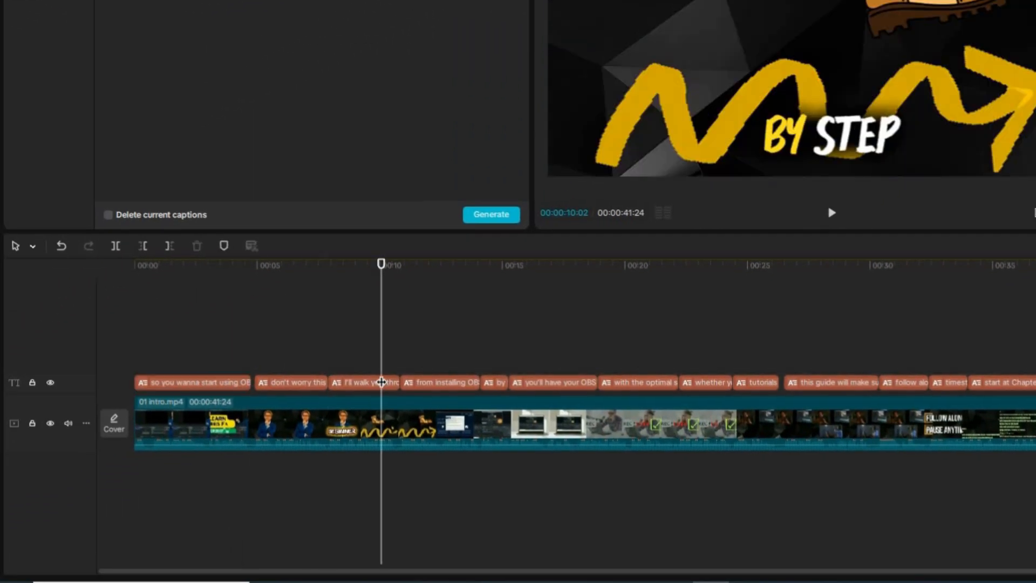
click(363, 384)
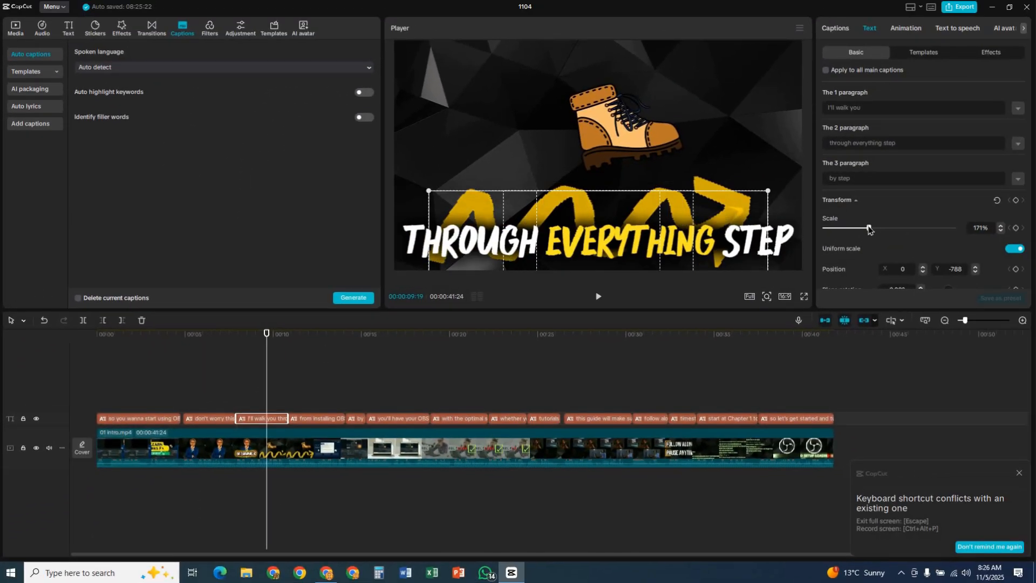
scroll(940, 238, down, 1)
click(833, 273)
click(890, 273)
drag(226, 336, 305, 361)
click(852, 273)
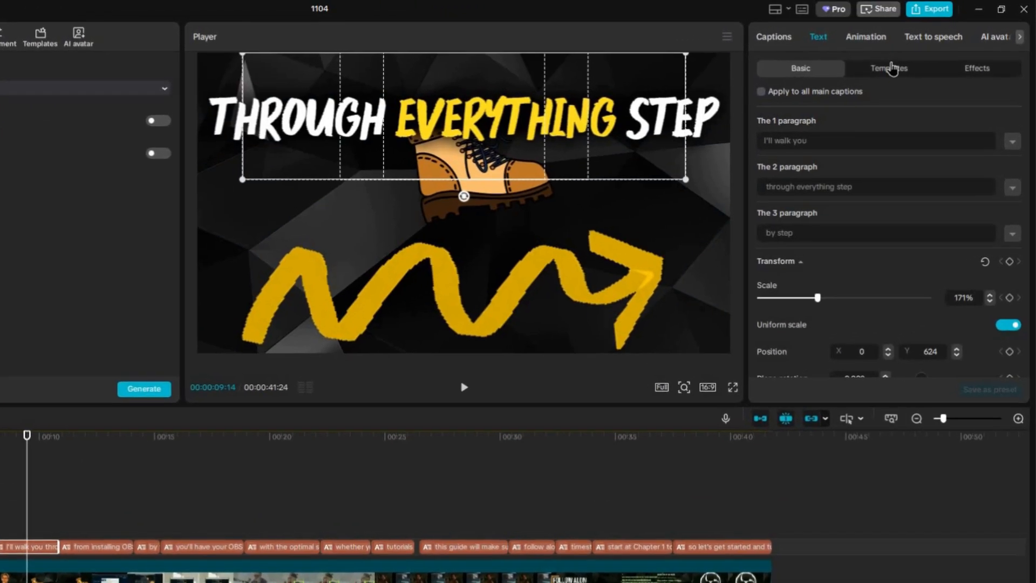
Search the text templates for "glow" and apply the yellow glowing ART template to the caption, also trying the purple GLOW template.
click(923, 51)
text(glow)
key(Return)
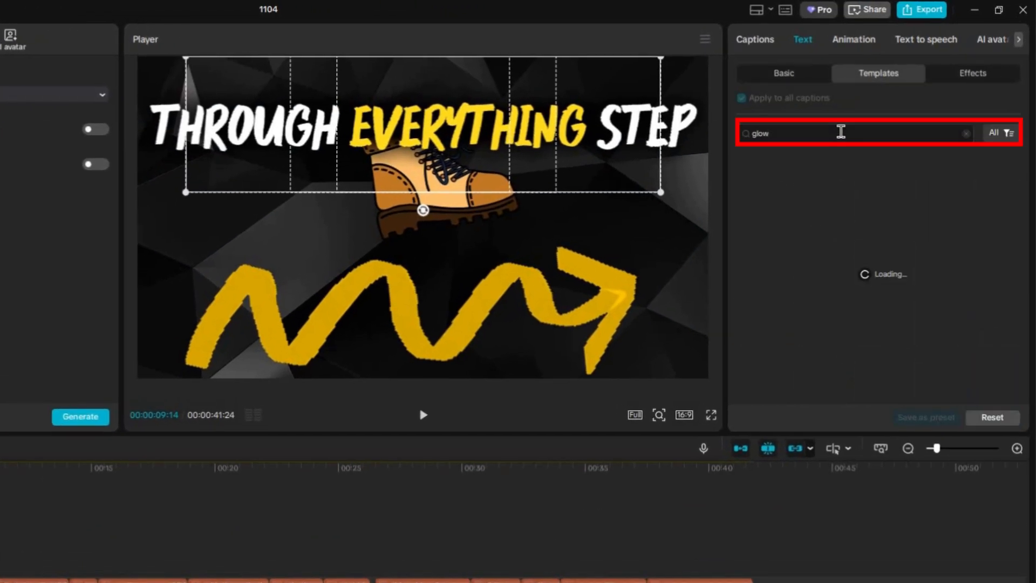
click(822, 186)
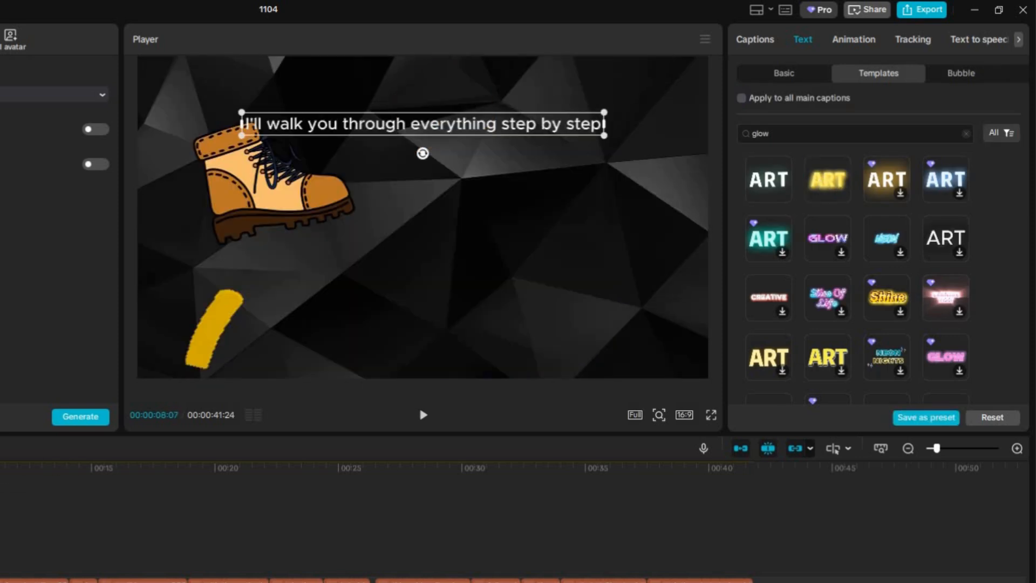
click(825, 182)
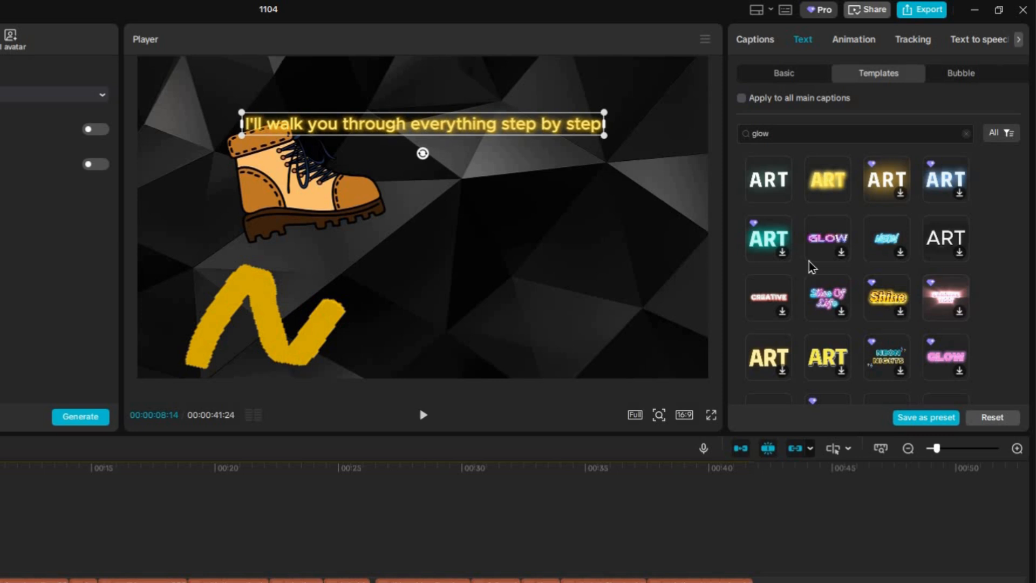
click(828, 240)
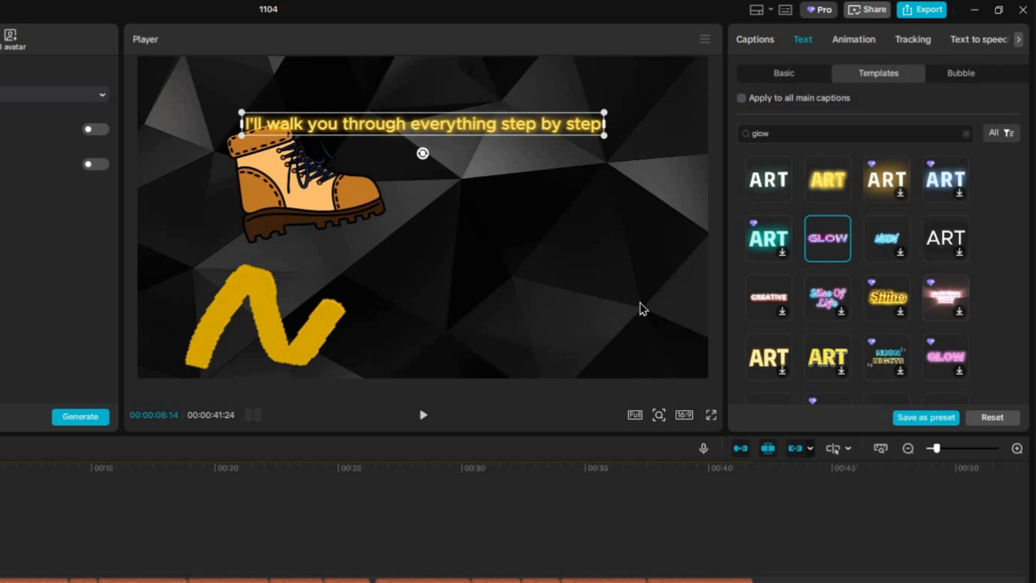
Review the caption's basic text settings, browse the caption list, and check the styling of individual lines, ending on the opening caption.
click(791, 73)
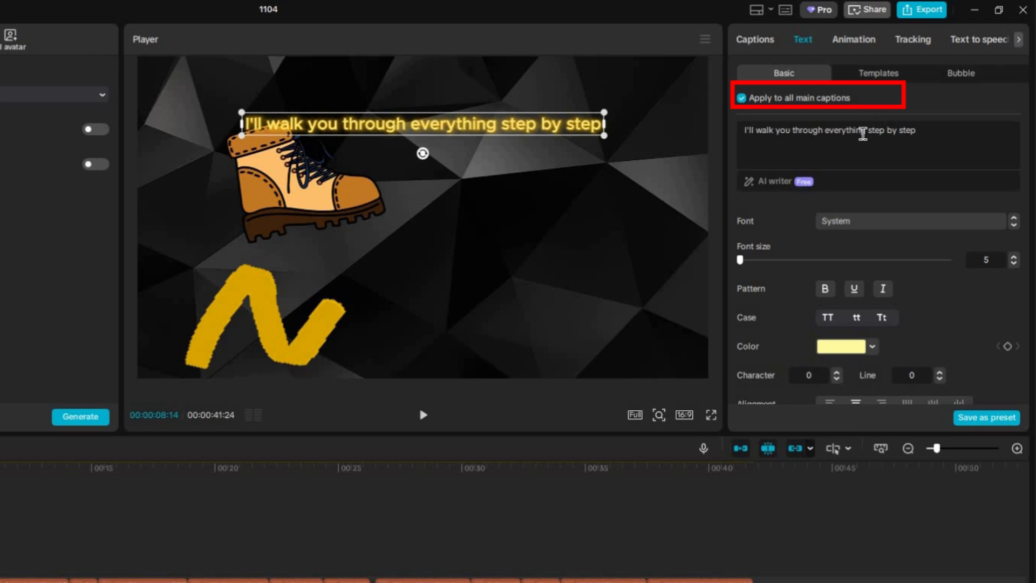
click(754, 43)
scroll(1007, 377, down, 5)
scroll(963, 107, up, 3)
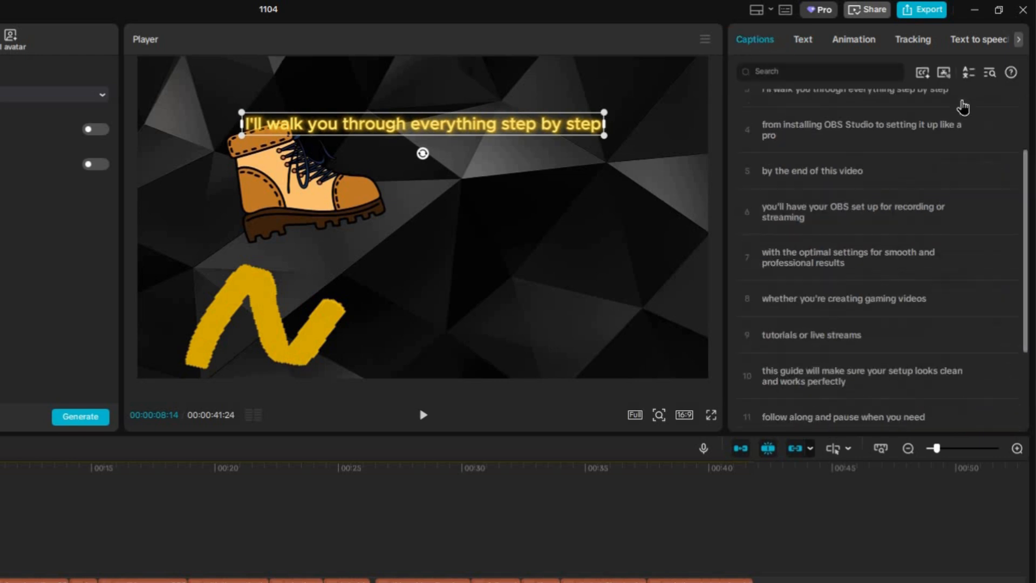
scroll(963, 107, up, 2)
click(902, 116)
click(805, 153)
click(862, 222)
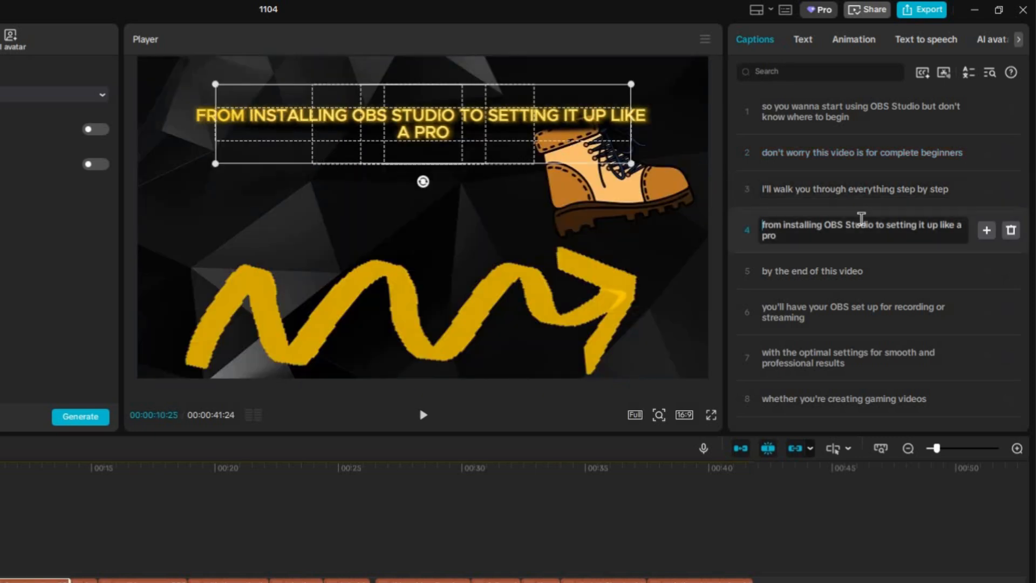
click(898, 274)
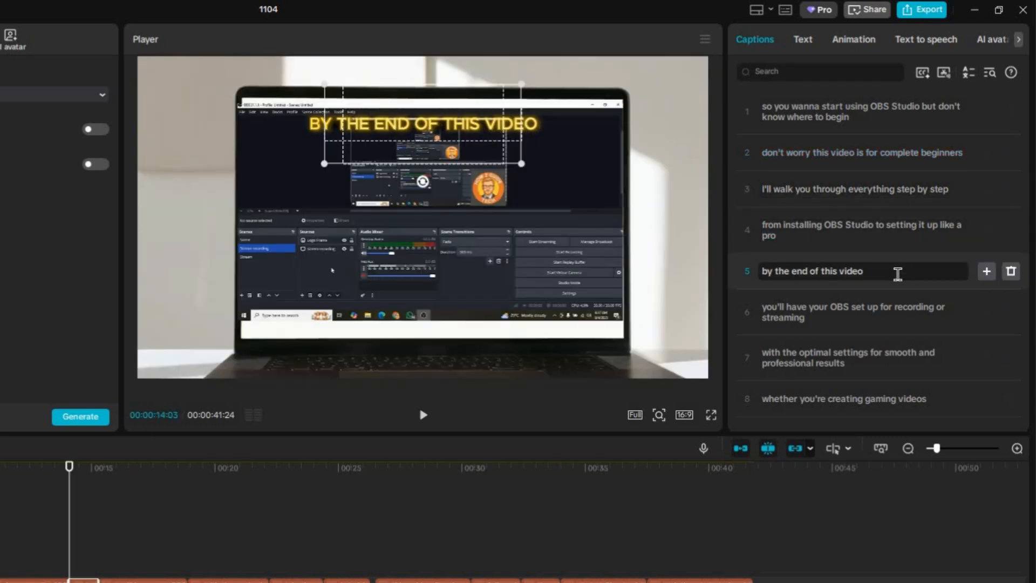
click(918, 106)
click(921, 113)
click(939, 114)
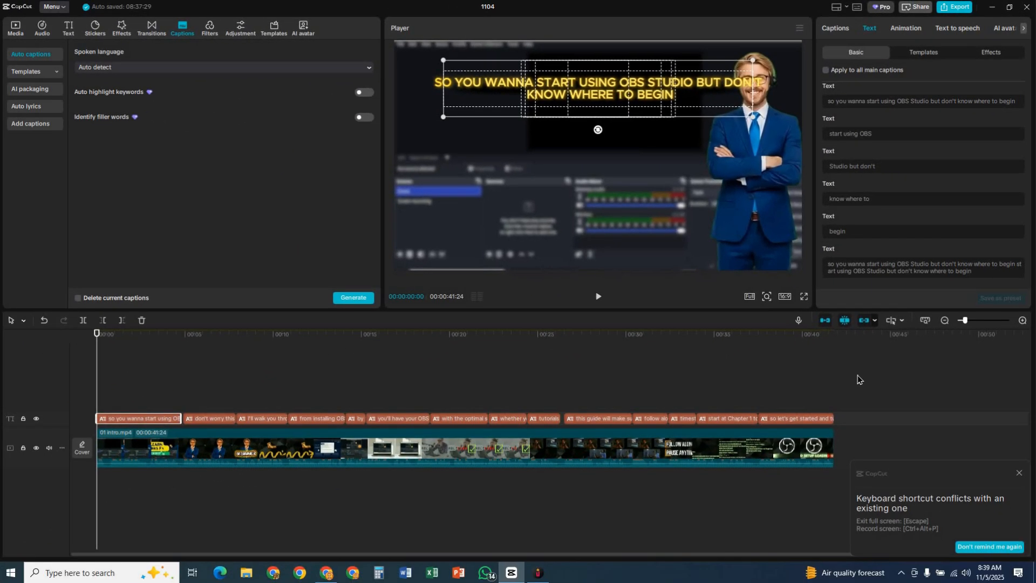
Select all the caption clips on the timeline and combine them into one compound clip.
drag(854, 384, 82, 417)
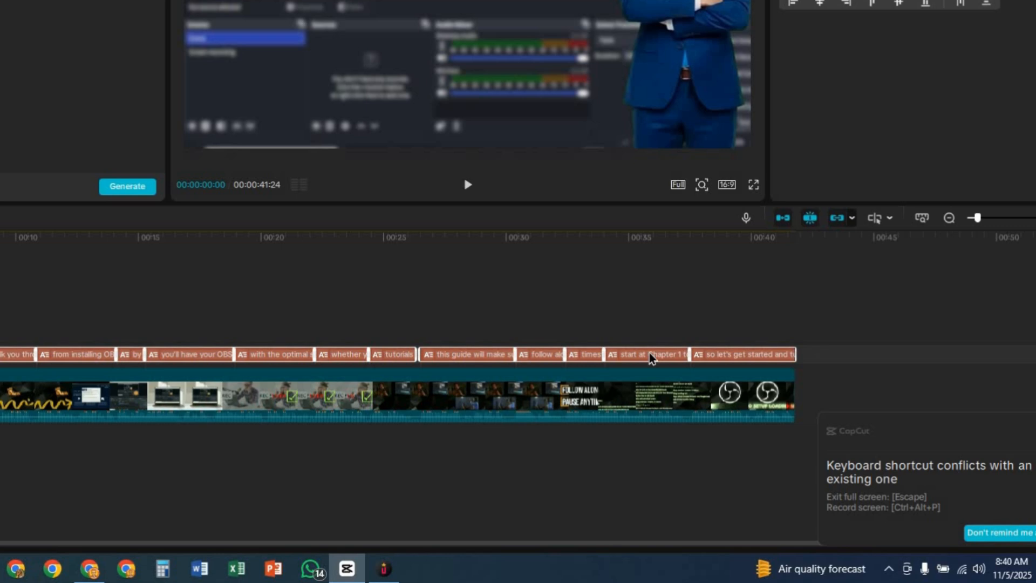
right_click(652, 359)
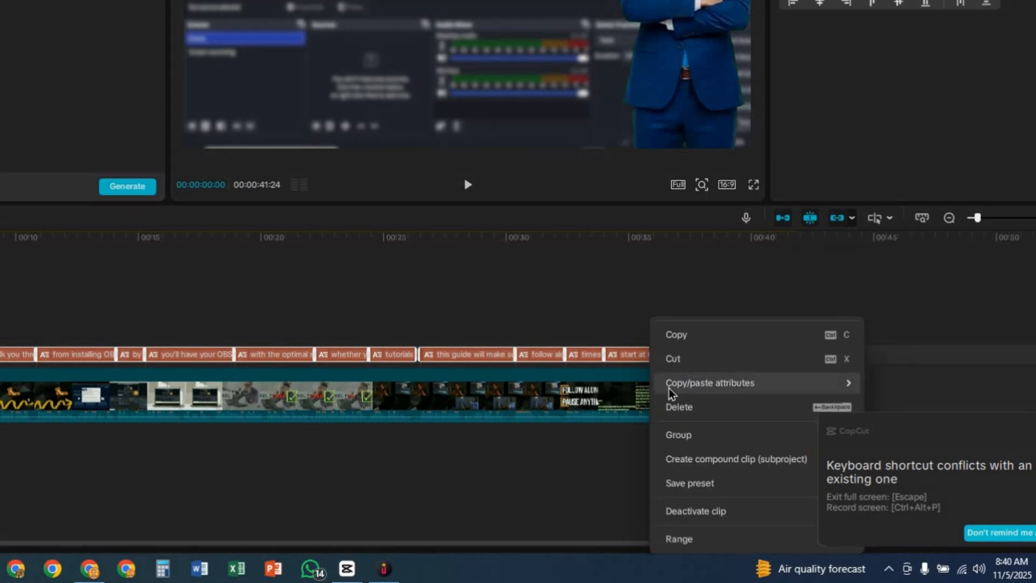
click(680, 464)
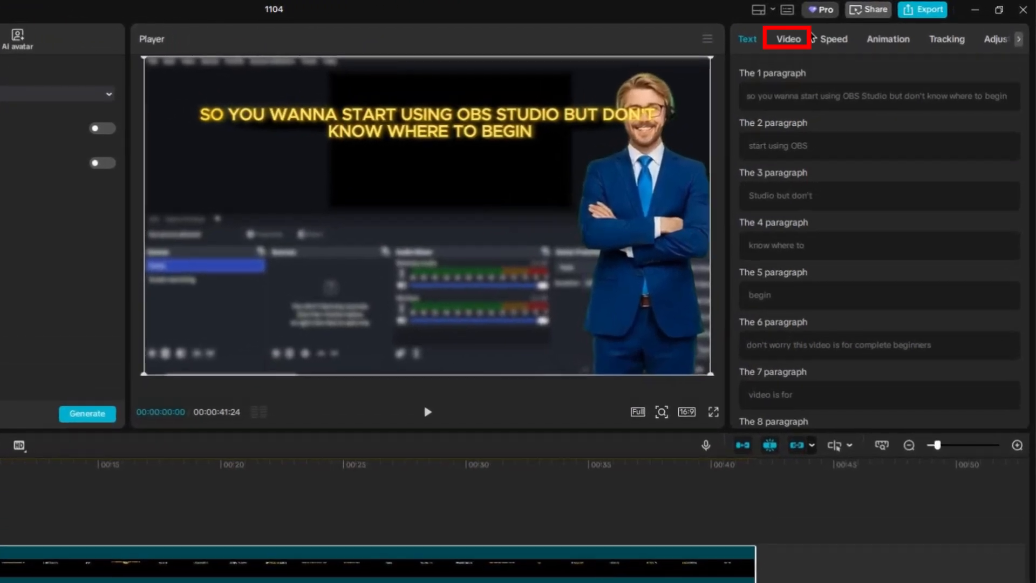
Try the Overlay blend mode on the compound caption clip and check the look at different points of the video.
click(809, 38)
scroll(880, 216, down, 5)
scroll(880, 216, up, 5)
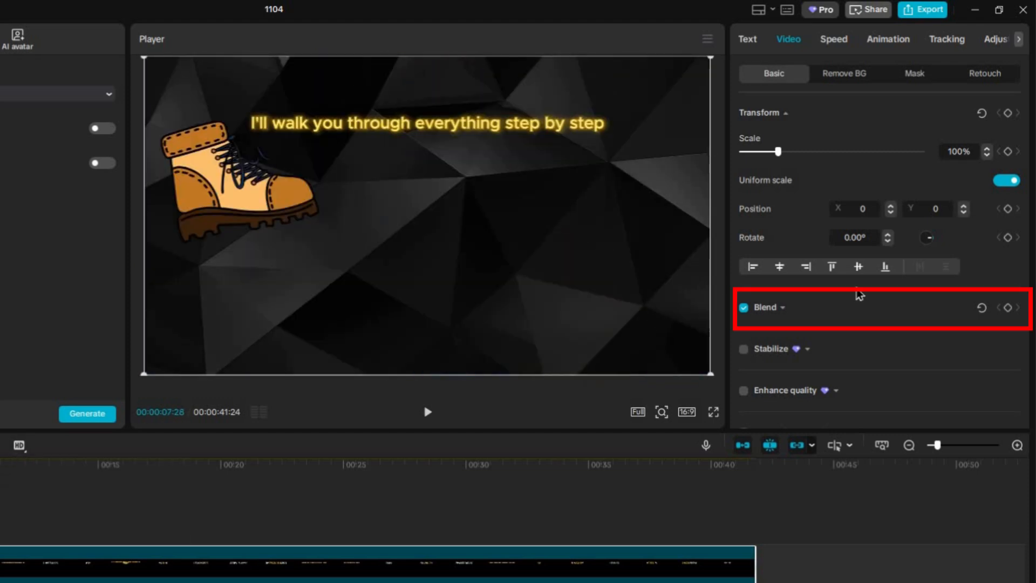
click(786, 309)
click(927, 337)
click(898, 462)
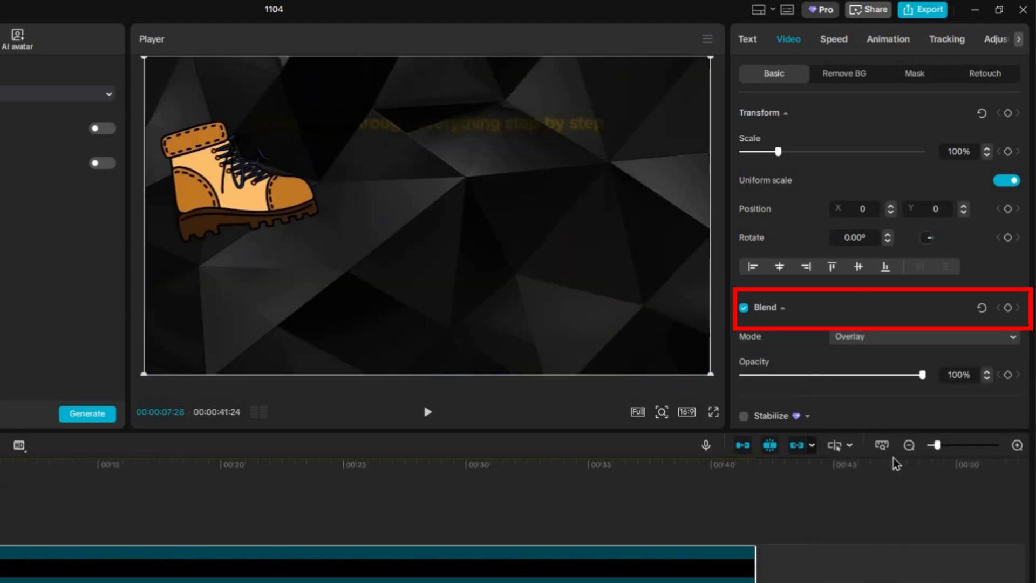
drag(6, 446, 376, 448)
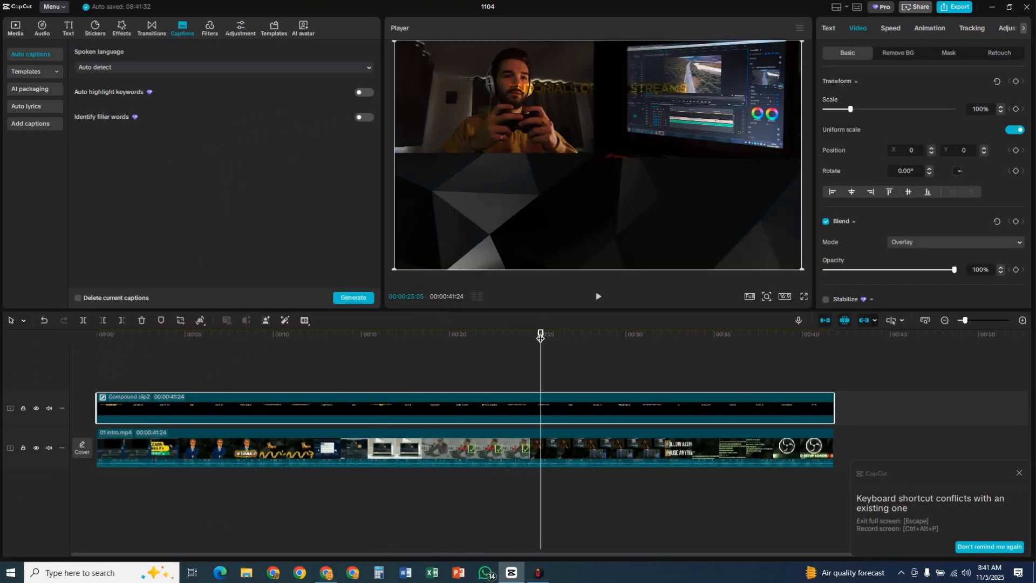
drag(541, 338, 241, 343)
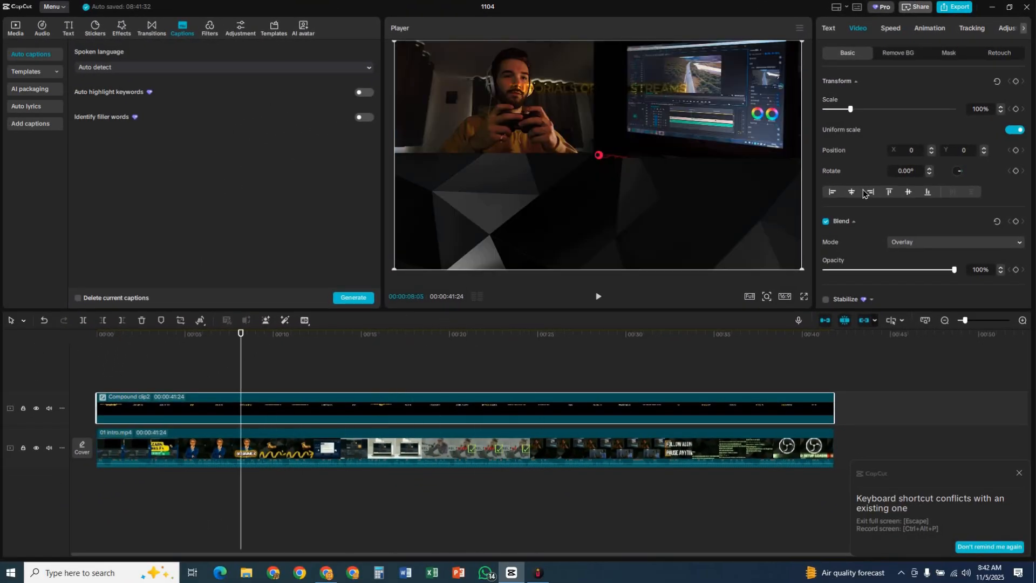
Try the Brighten blend mode on the compound caption clip, settle on Screen, and preview the captions along the timeline.
click(934, 242)
click(917, 281)
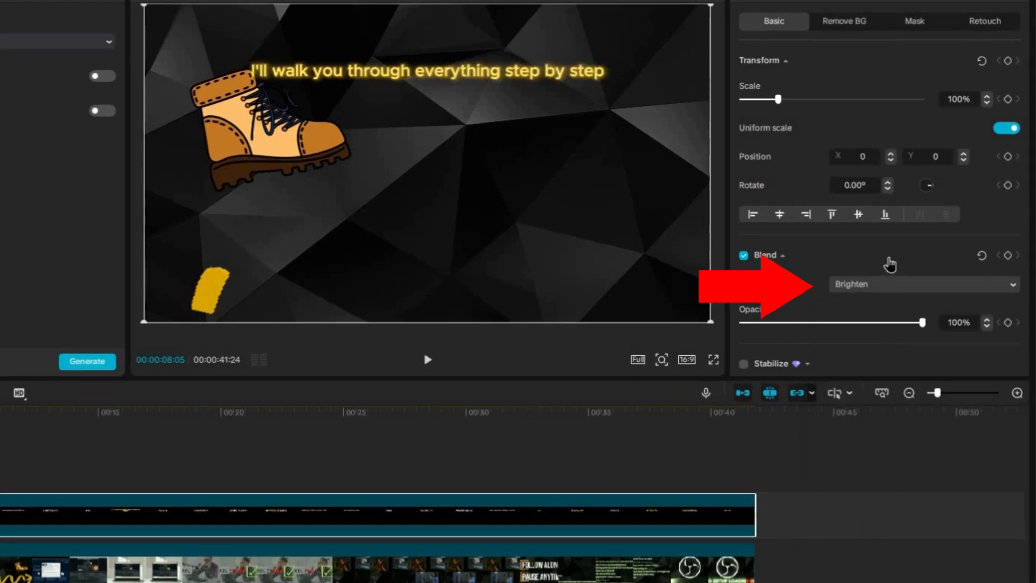
click(904, 294)
click(887, 384)
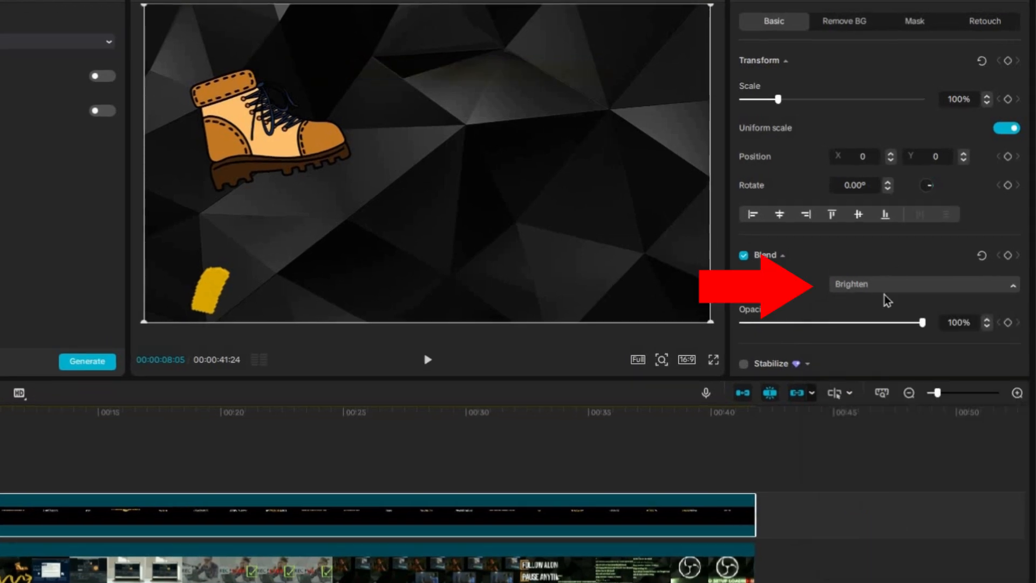
click(888, 293)
click(885, 357)
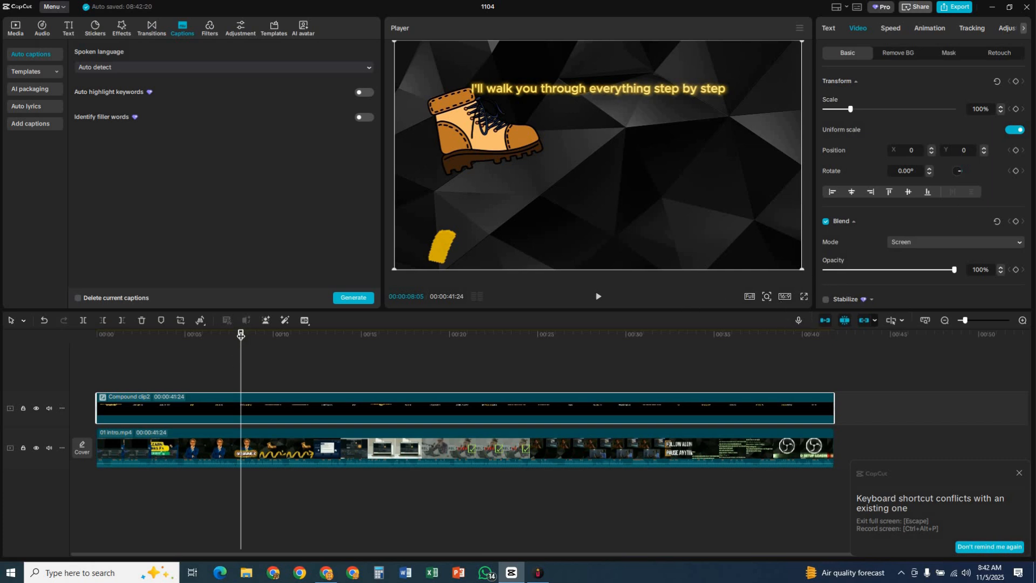
drag(184, 333, 372, 274)
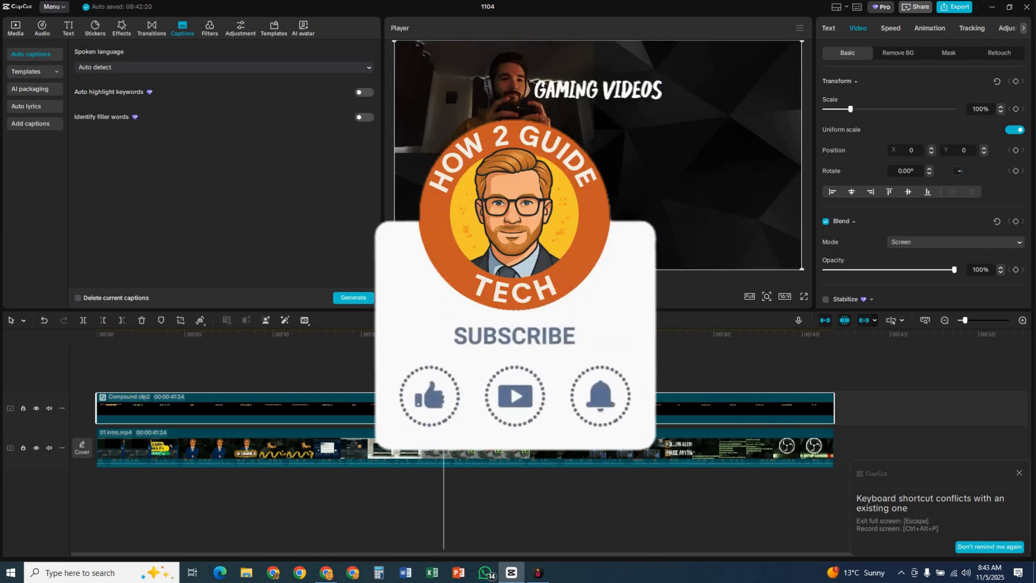